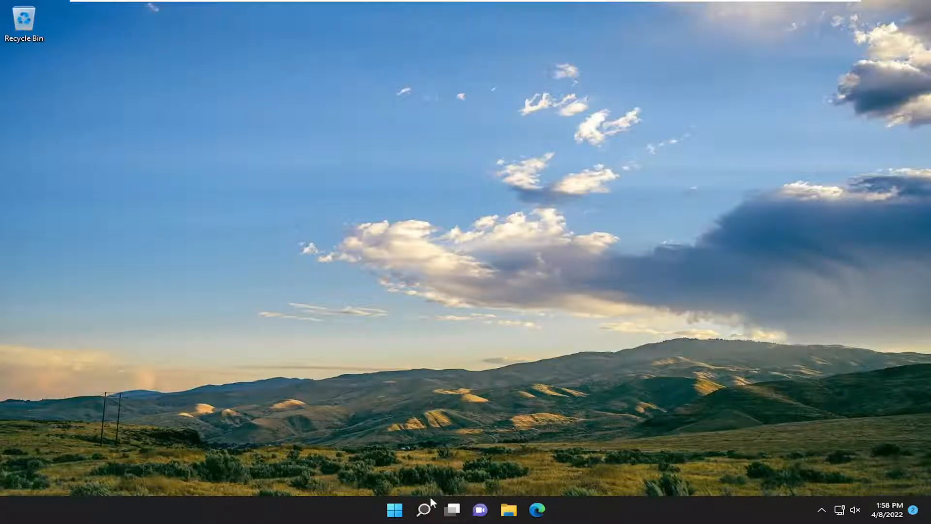
Step: Open the properties of the New Volume (E:) drive from This PC in File Explorer
{"action": "left_click", "coordinate": [508, 510]}
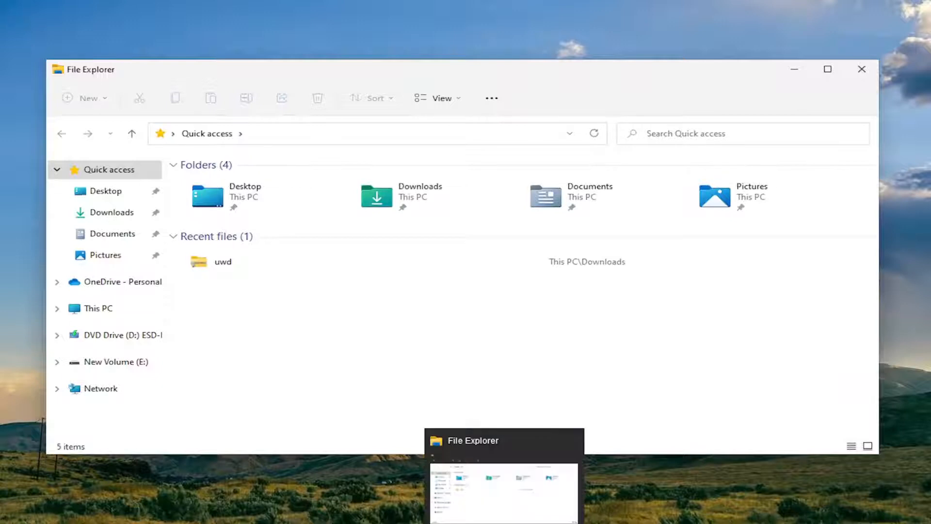
{"action": "left_click_drag", "start_coordinate": [471, 72], "coordinate": [492, 48]}
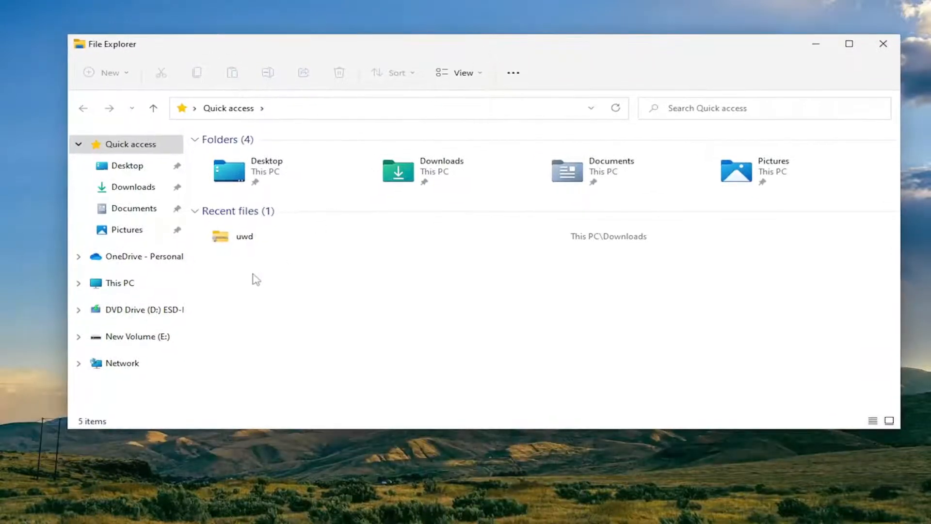
{"action": "left_click", "coordinate": [110, 286]}
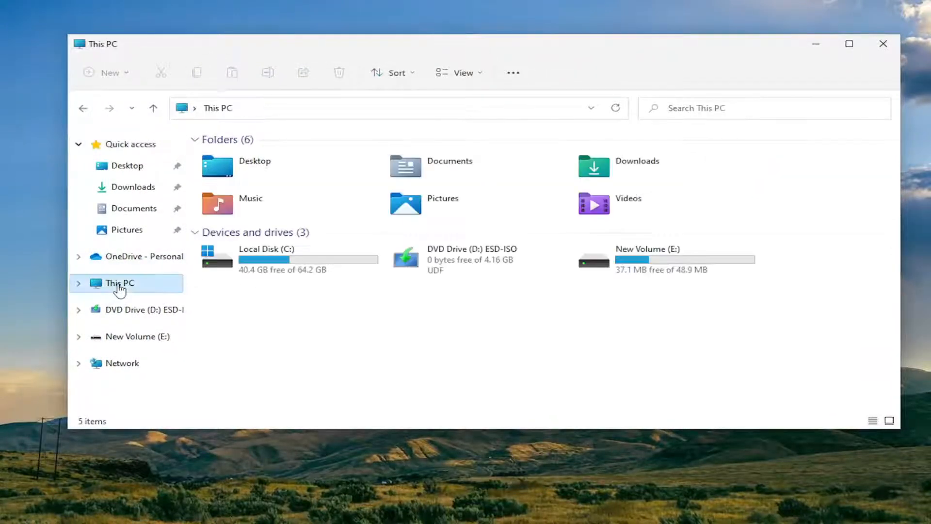
{"action": "left_click", "coordinate": [655, 268]}
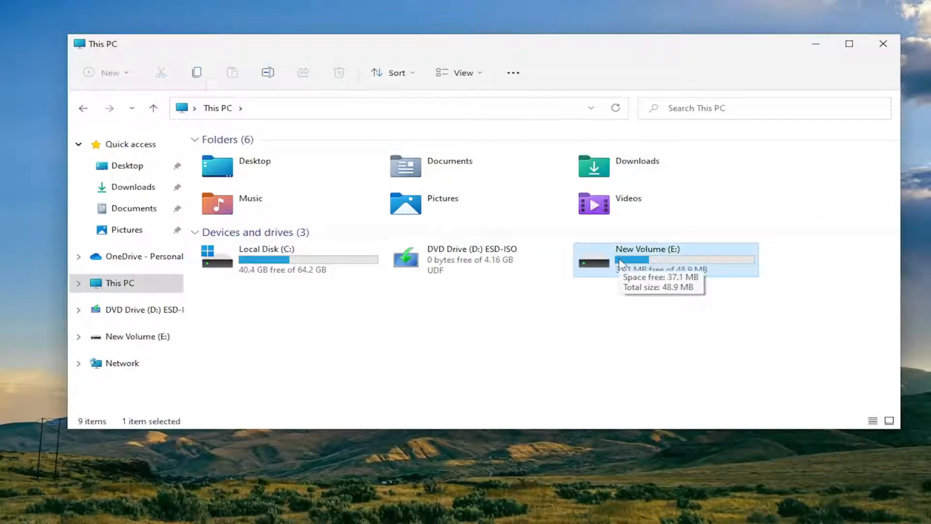
{"action": "right_click", "coordinate": [653, 265]}
{"action": "left_click", "coordinate": [698, 409]}
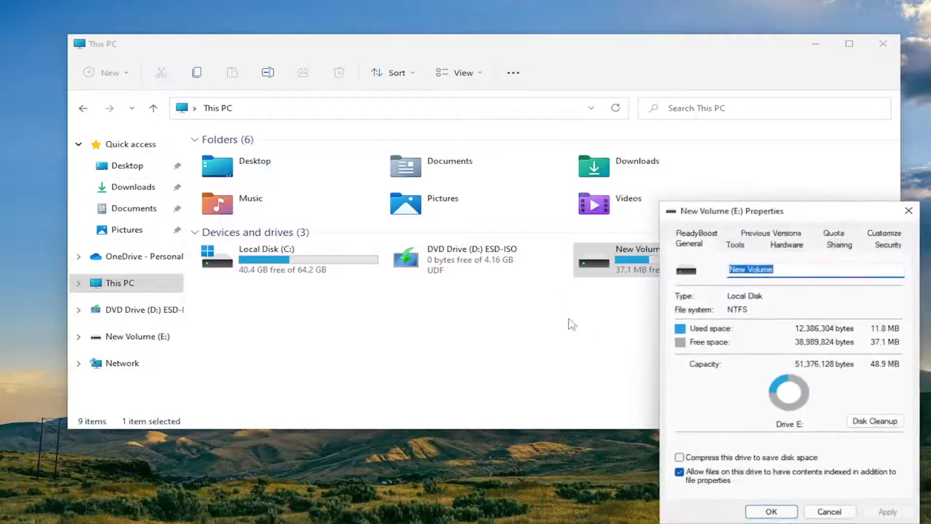
{"action": "left_click_drag", "start_coordinate": [750, 208], "coordinate": [560, 111]}
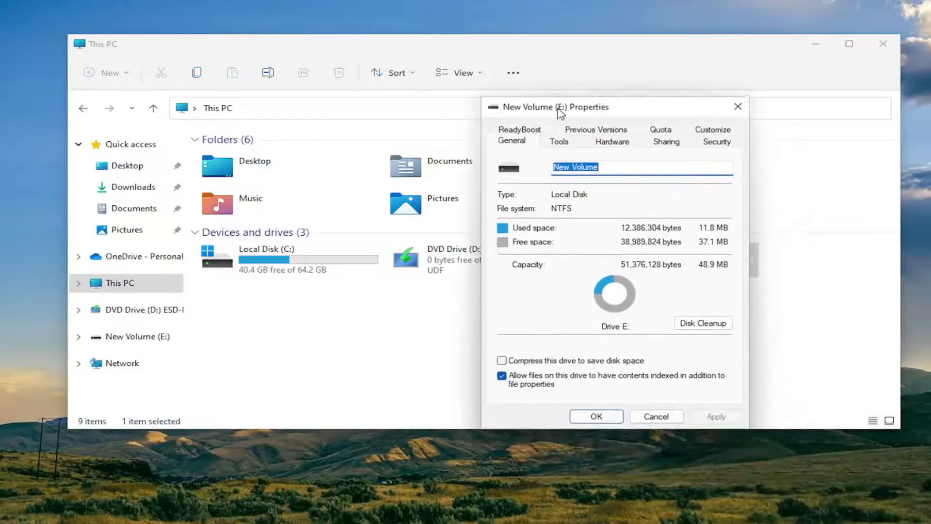
Step: Run an error-checking scan on the New Volume (E:) drive and close its properties
{"action": "left_click", "coordinate": [562, 142]}
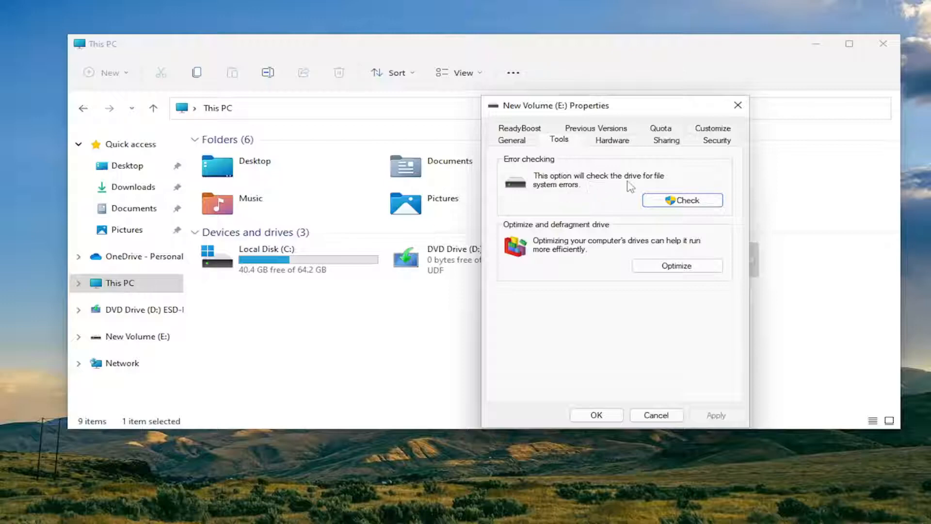
{"action": "left_click", "coordinate": [671, 199]}
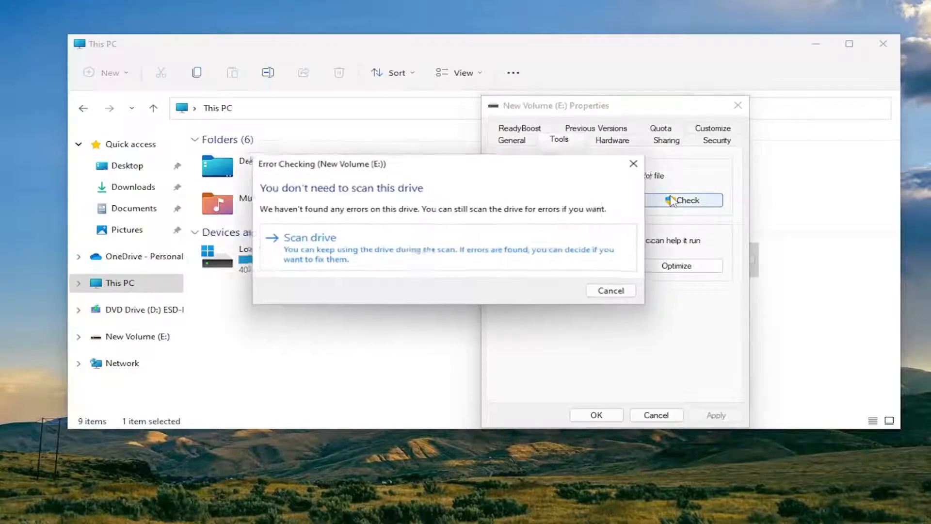
{"action": "left_click", "coordinate": [343, 248]}
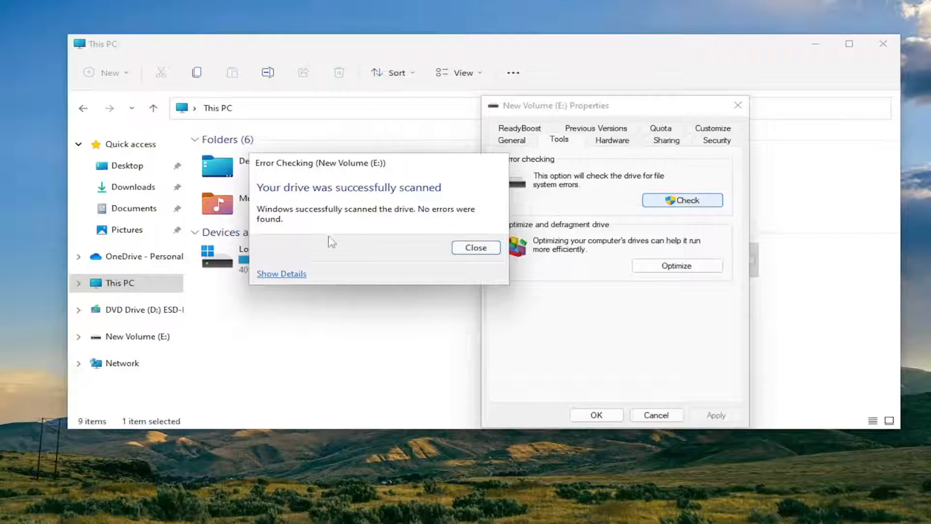
{"action": "left_click", "coordinate": [471, 251]}
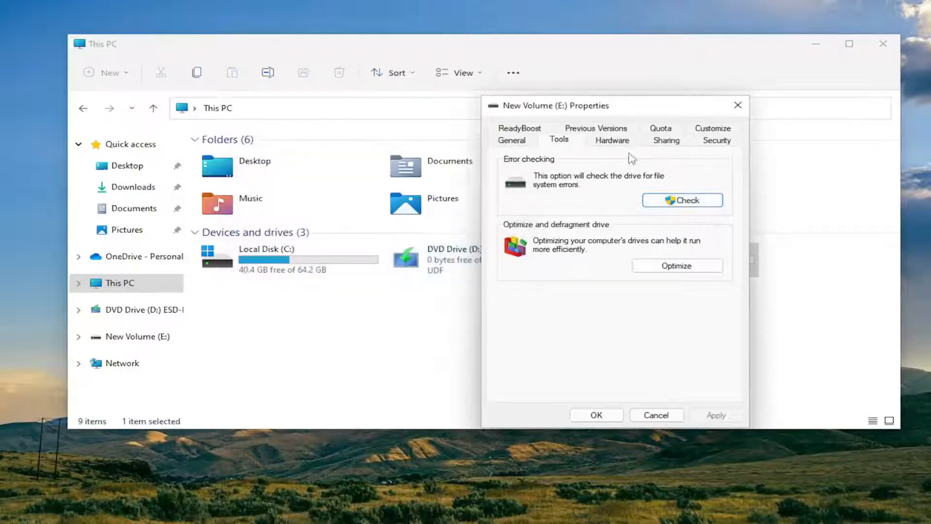
{"action": "left_click", "coordinate": [596, 415]}
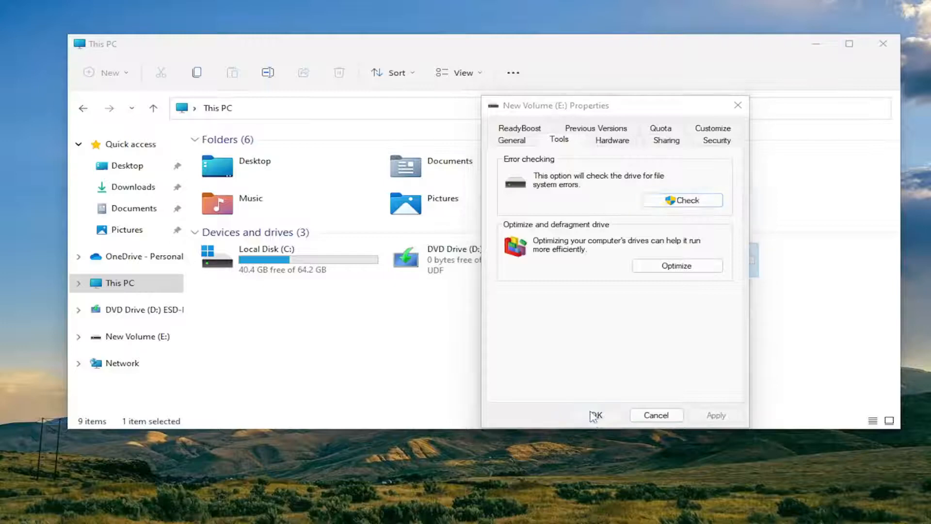
{"action": "mouse_move", "coordinate": [663, 264]}
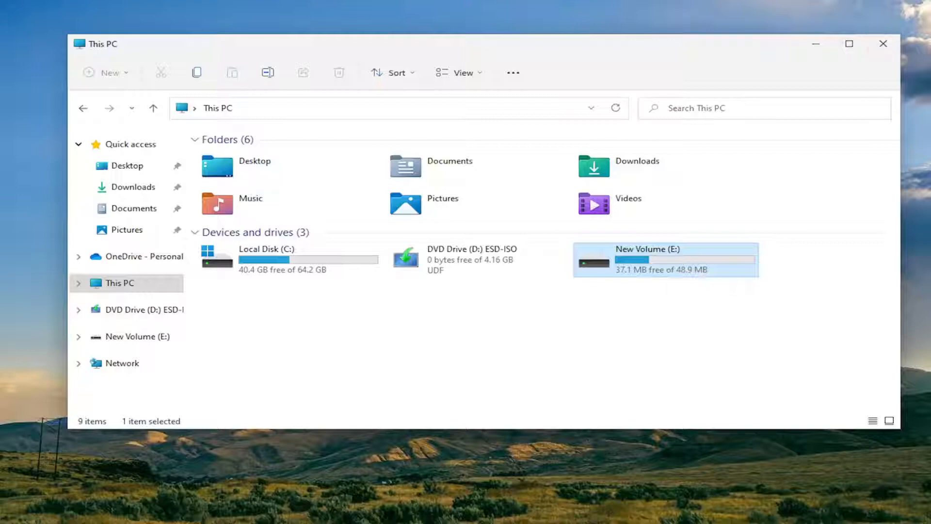
Step: Launch Google Chrome and close the What's New page, keeping only the New Tab page open
{"action": "left_click", "coordinate": [423, 509]}
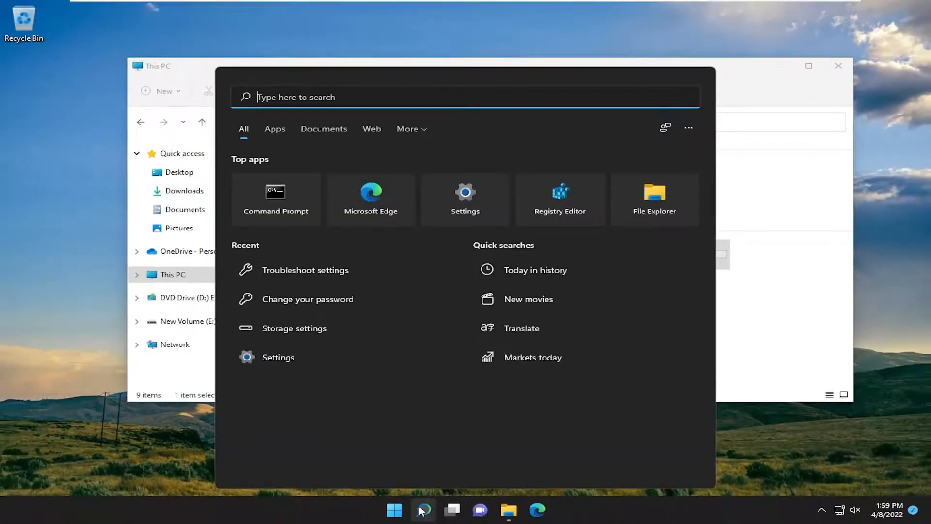
{"action": "type", "text": "chrome"}
{"action": "key", "text": "Return"}
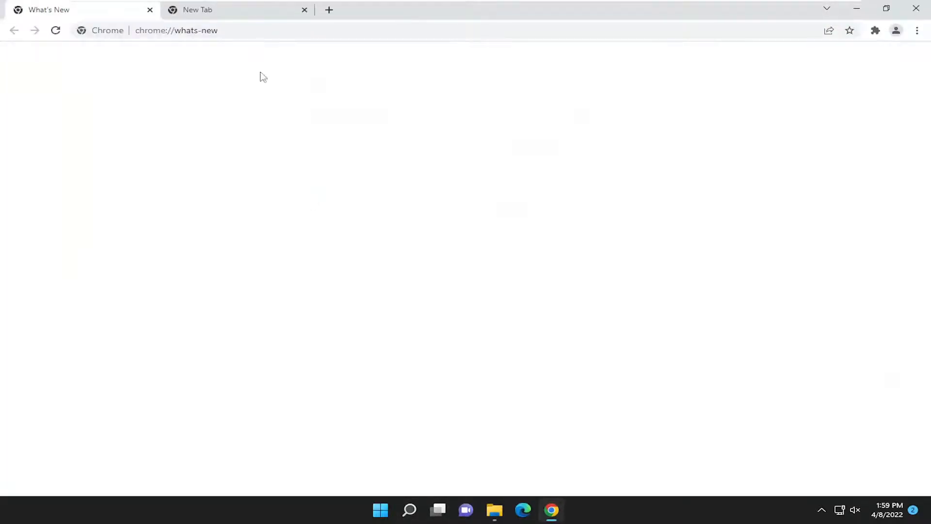
{"action": "left_click", "coordinate": [171, 10]}
{"action": "left_click", "coordinate": [149, 10]}
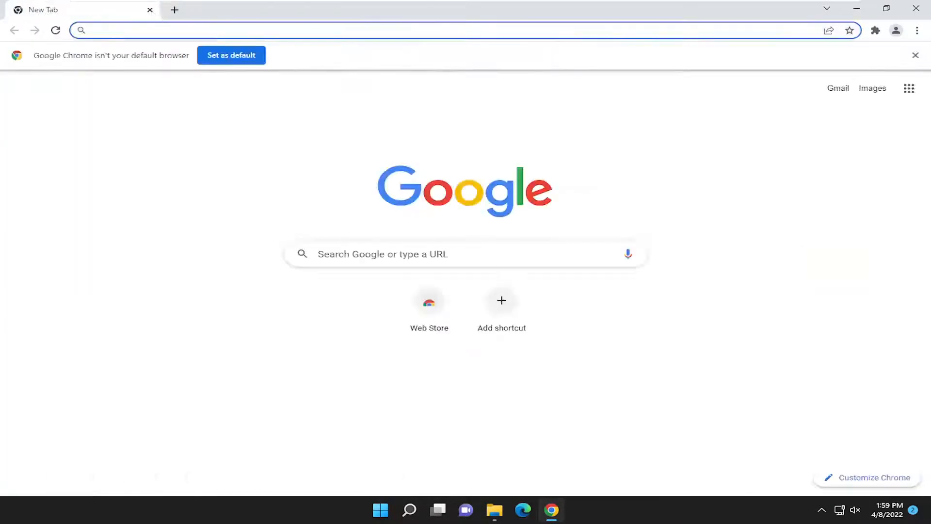
Step: Go to google.com and search for "recuva download"
{"action": "type", "text": "google.com"}
{"action": "key", "text": "Return"}
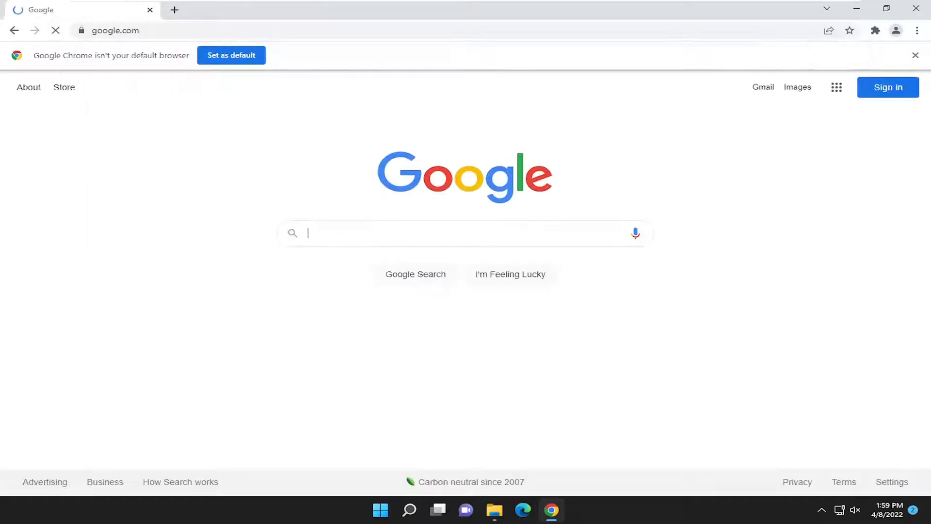
{"action": "type", "text": "rec"}
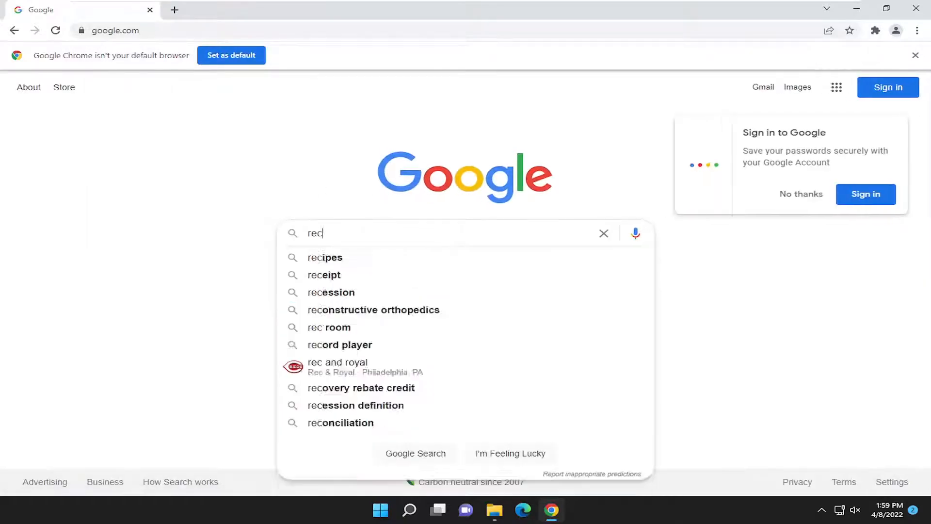
{"action": "type", "text": "uva download"}
{"action": "key", "text": "Return"}
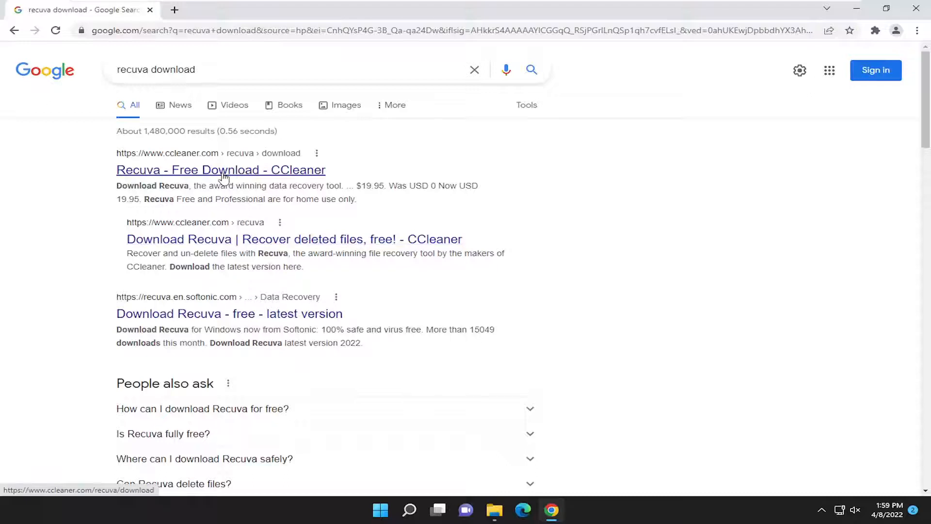
Step: Download the free version of Recuva from CCleaner's official Recuva download page
{"action": "left_click", "coordinate": [178, 172]}
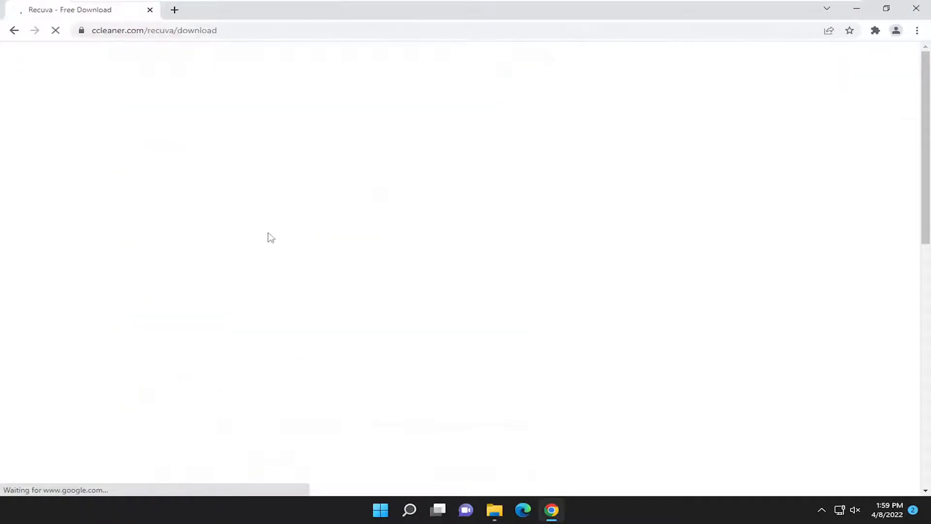
{"action": "scroll", "coordinate": [582, 212], "scroll_direction": "down", "scroll_amount": 1}
{"action": "scroll", "coordinate": [582, 212], "scroll_direction": "down", "scroll_amount": 1}
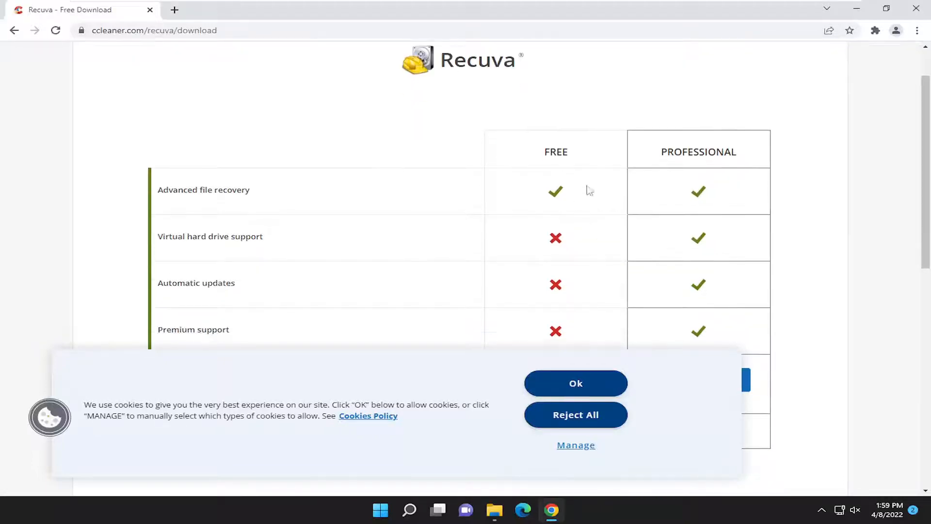
{"action": "scroll", "coordinate": [596, 209], "scroll_direction": "down", "scroll_amount": 1}
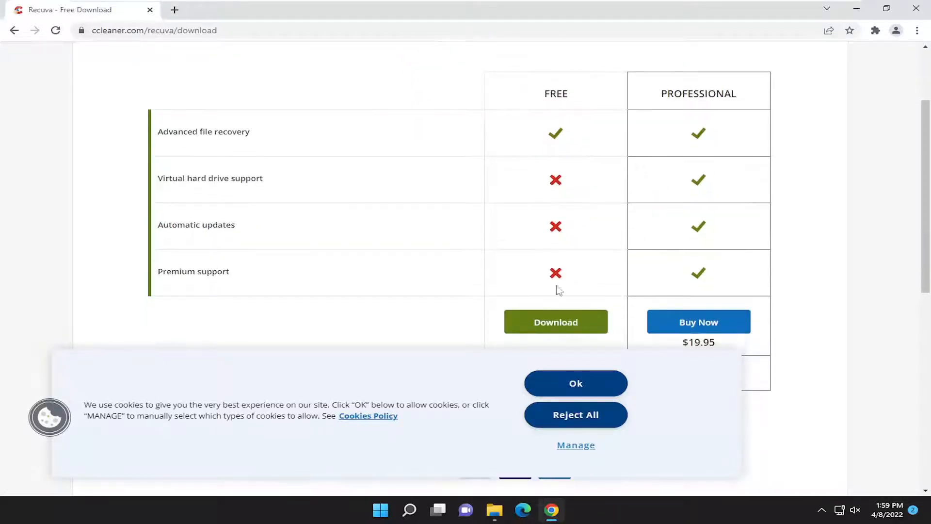
{"action": "left_click", "coordinate": [556, 324]}
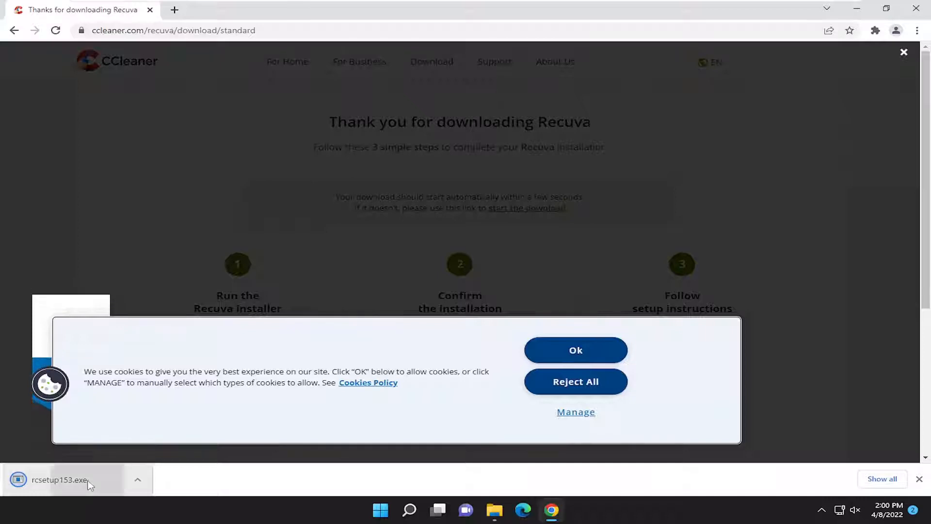
Step: Open the downloaded rcsetup153.exe and allow the Recuva installer to make changes to the device
{"action": "left_click", "coordinate": [327, 446]}
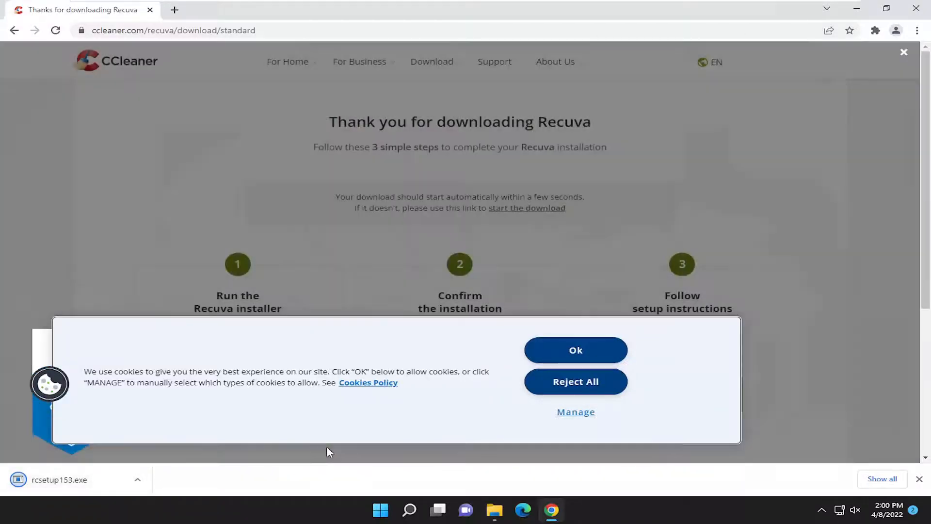
{"action": "left_click", "coordinate": [136, 479]}
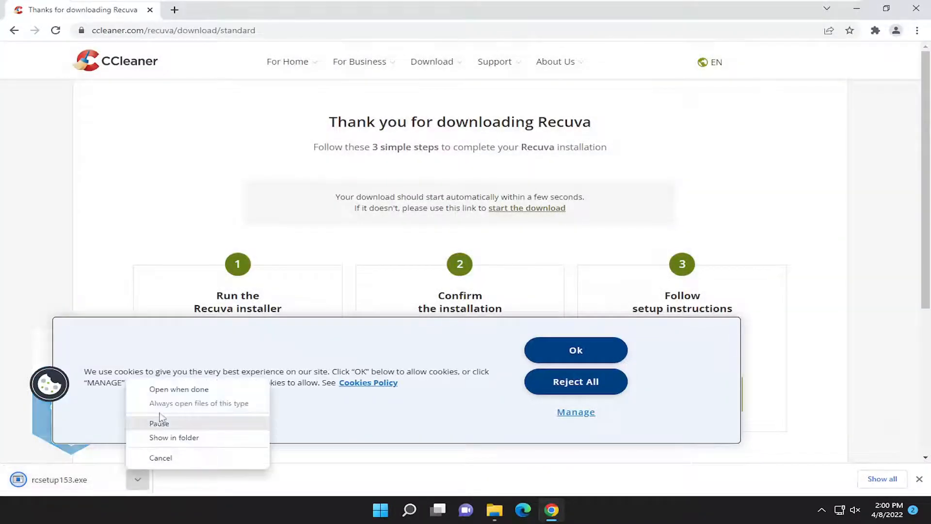
{"action": "left_click", "coordinate": [177, 390]}
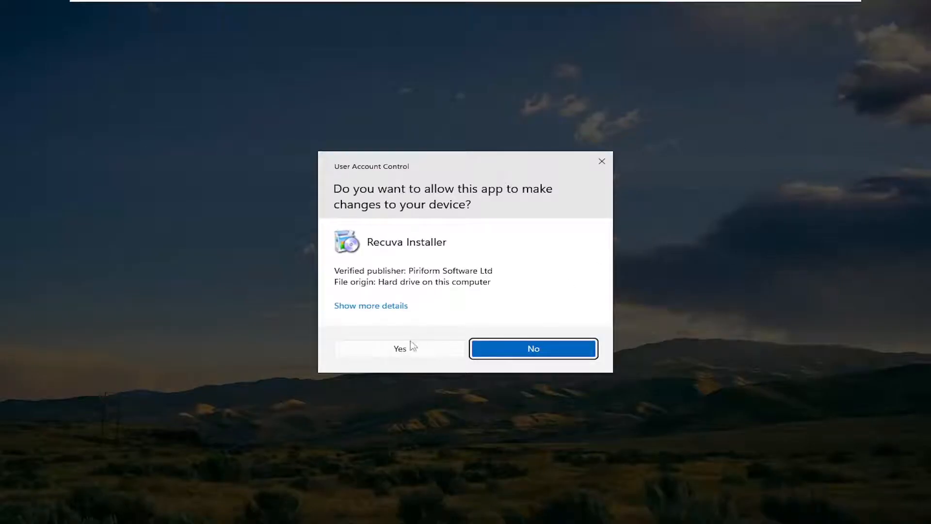
{"action": "left_click", "coordinate": [410, 343]}
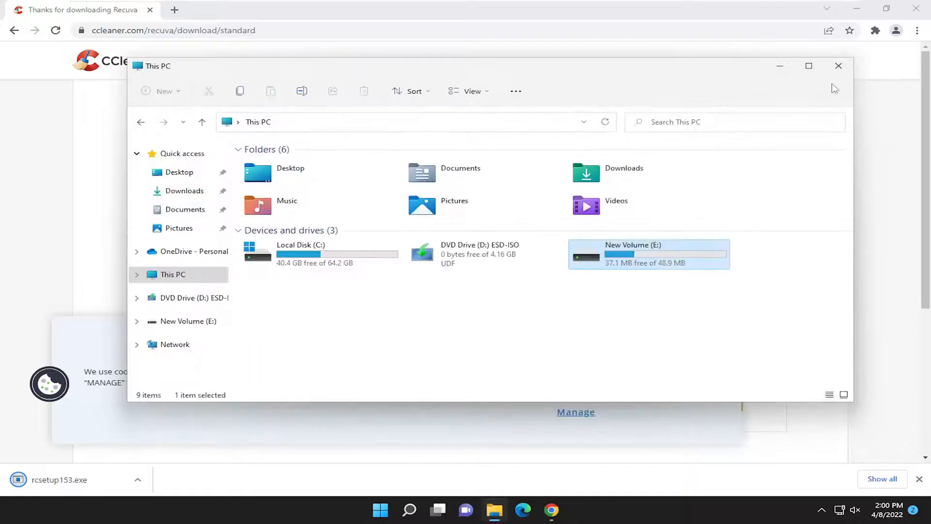
Step: Close the File Explorer and Chrome windows and decline the repeated permission request for the Recuva installer
{"action": "left_click", "coordinate": [838, 66]}
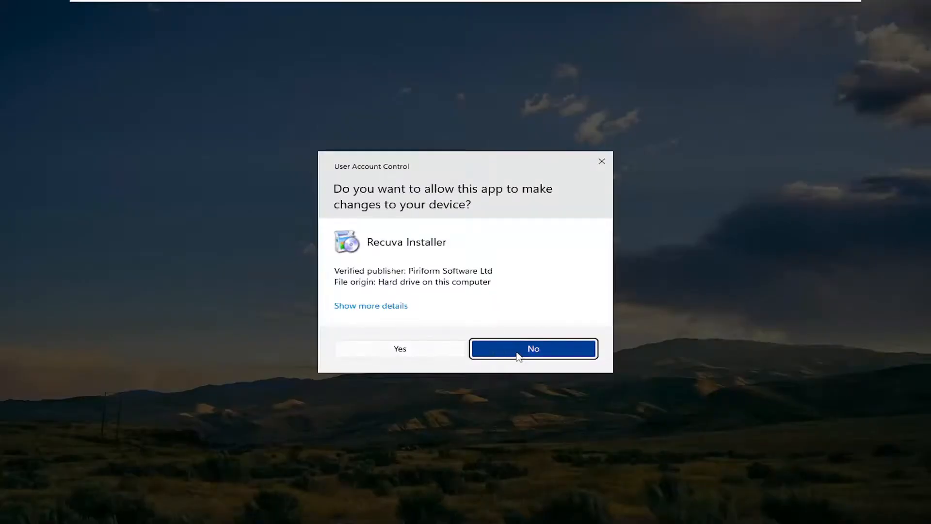
{"action": "left_click", "coordinate": [515, 352]}
{"action": "left_click", "coordinate": [915, 7]}
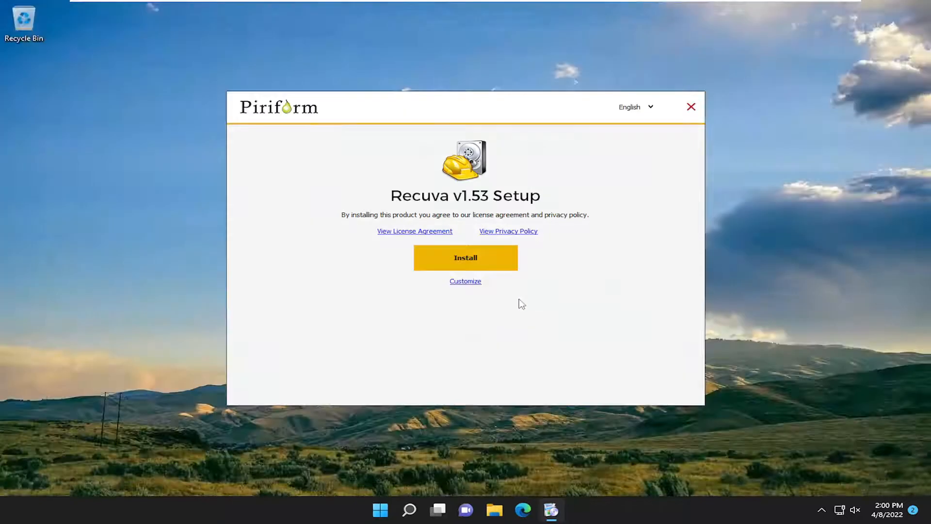
Step: Install Recuva with only the desktop shortcut option enabled, leaving out Start menu shortcuts and both context menu scan options
{"action": "left_click", "coordinate": [475, 278]}
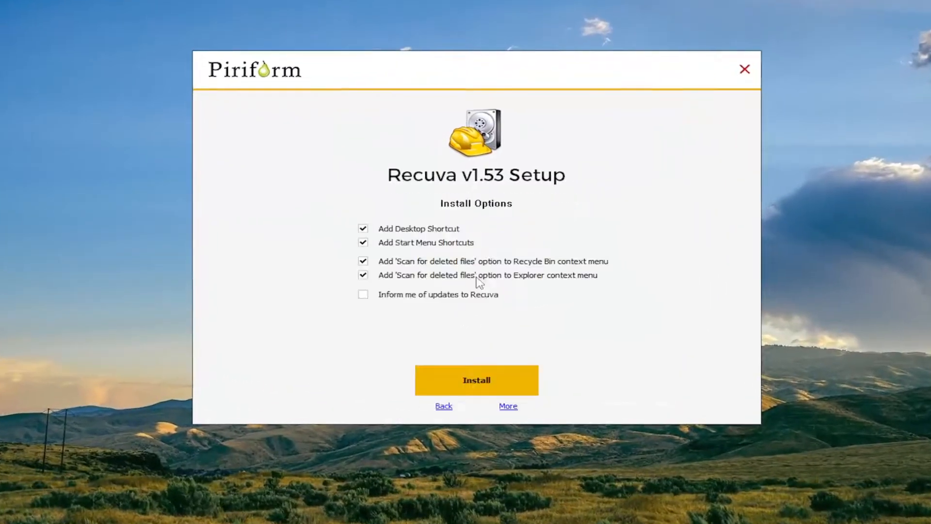
{"action": "left_click", "coordinate": [405, 276]}
{"action": "left_click", "coordinate": [409, 262]}
{"action": "left_click", "coordinate": [410, 243]}
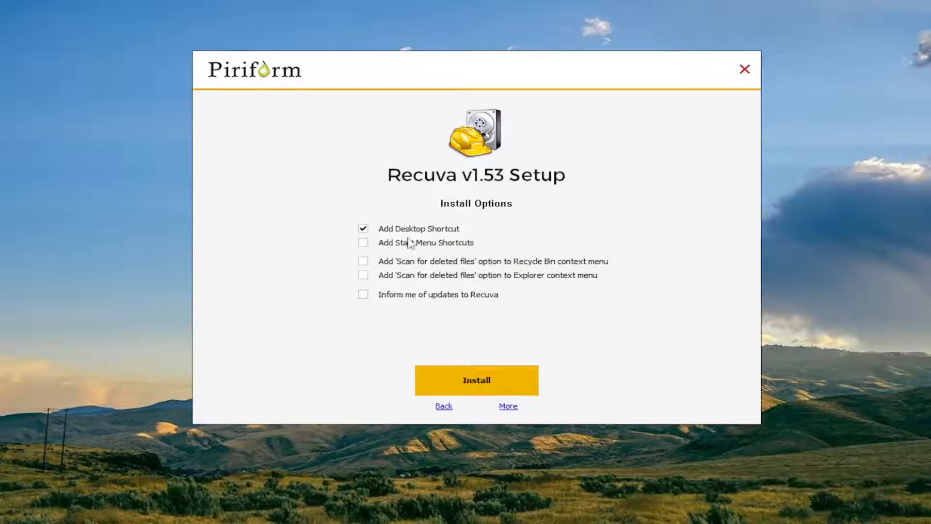
{"action": "left_click", "coordinate": [471, 383]}
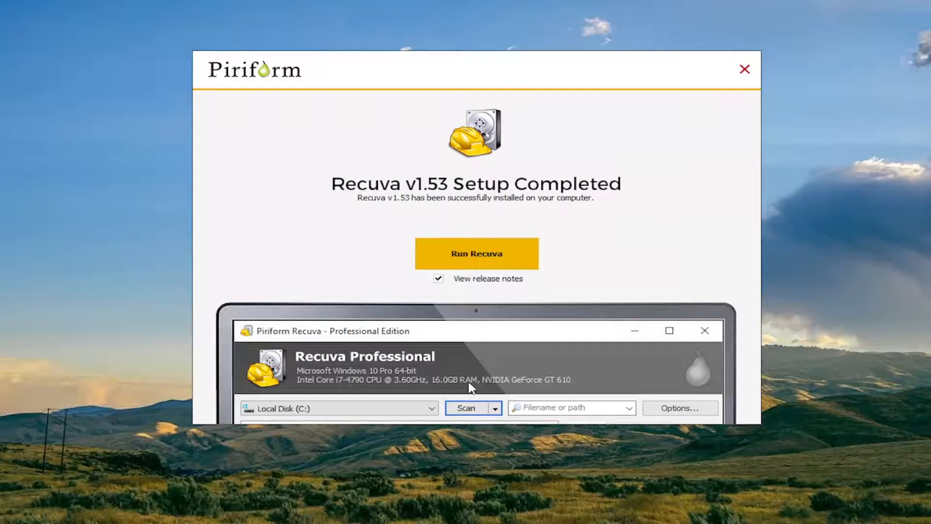
Step: Run Recuva without viewing the release notes and choose All Files as the file type in its wizard
{"action": "left_click", "coordinate": [439, 279]}
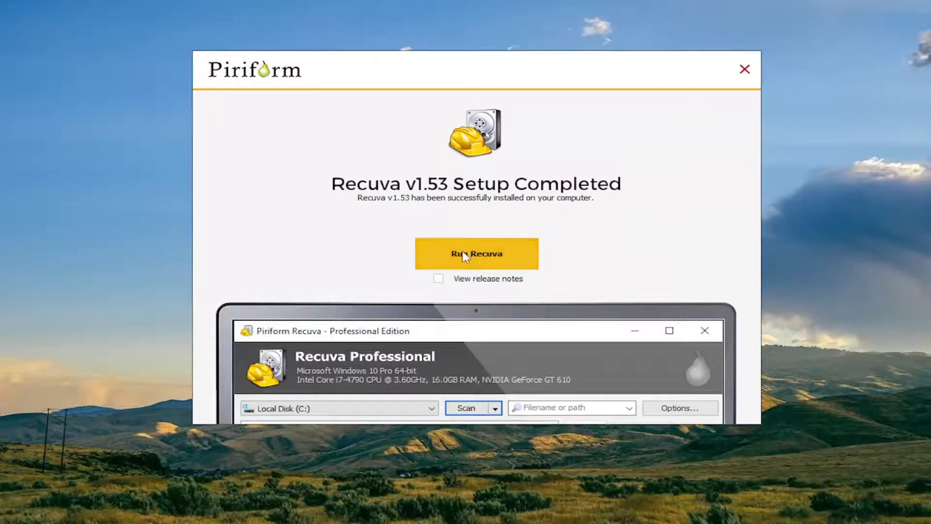
{"action": "left_click", "coordinate": [462, 254]}
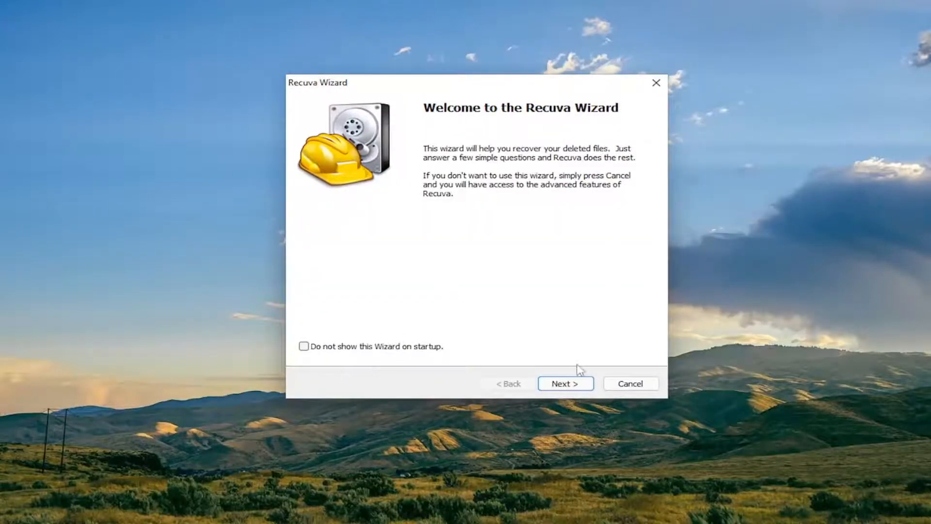
{"action": "left_click", "coordinate": [570, 386]}
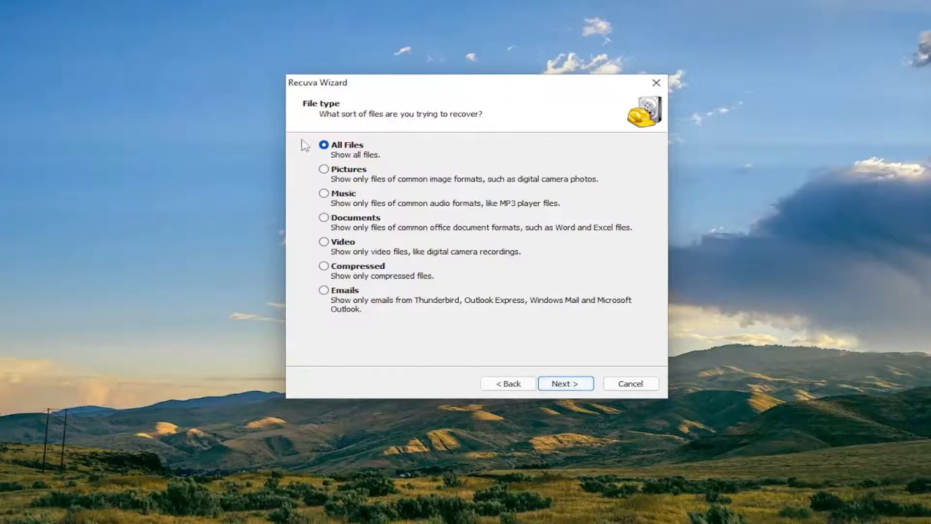
{"action": "left_click", "coordinate": [557, 388]}
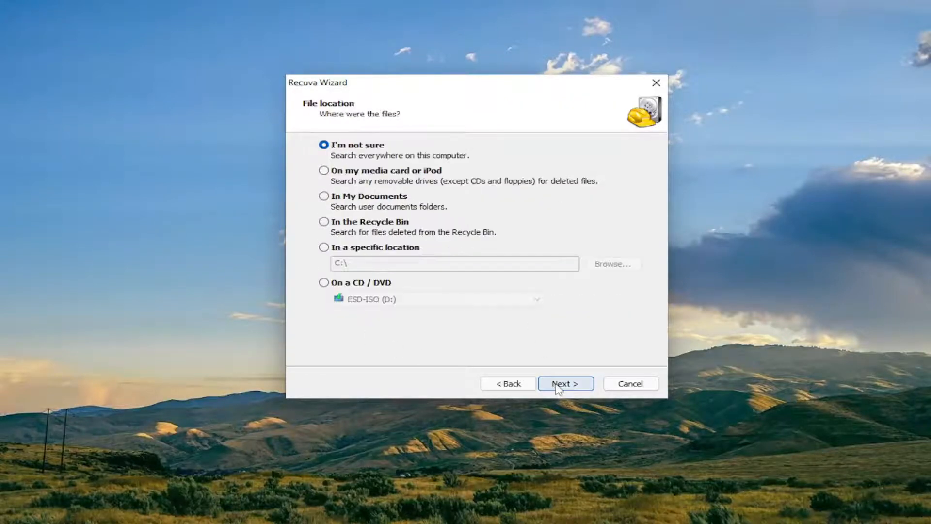
Step: Set the file location to search to the specific location New Volume (E:) and continue through the wizard
{"action": "left_click", "coordinate": [341, 250]}
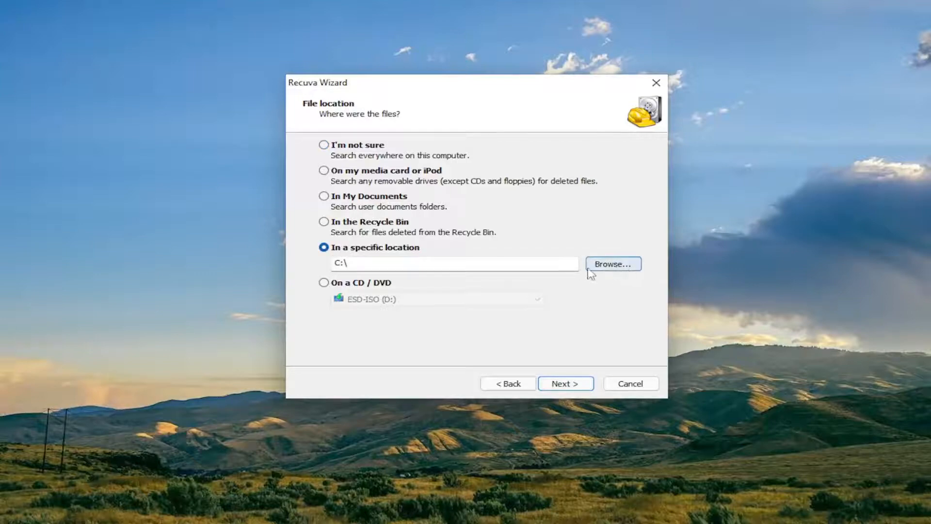
{"action": "left_click", "coordinate": [612, 266]}
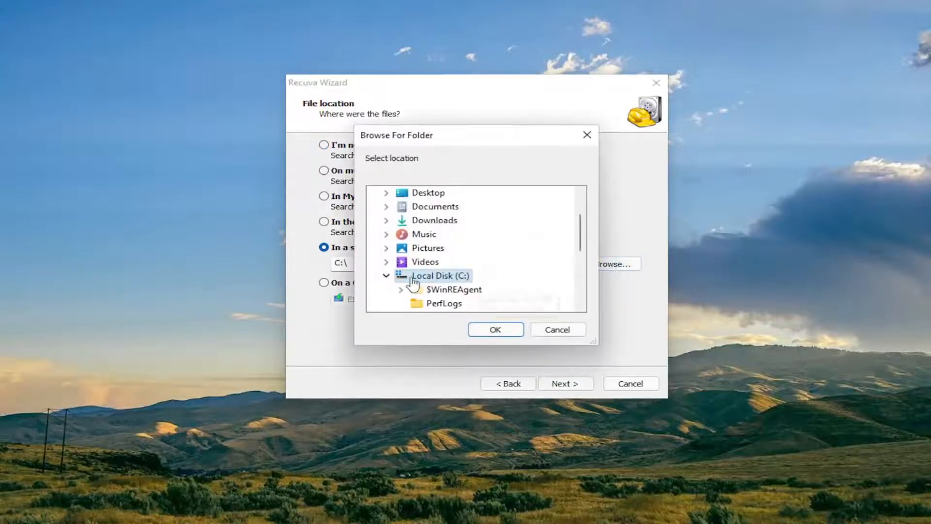
{"action": "left_click", "coordinate": [386, 276]}
{"action": "scroll", "coordinate": [426, 282], "scroll_direction": "down", "scroll_amount": 1}
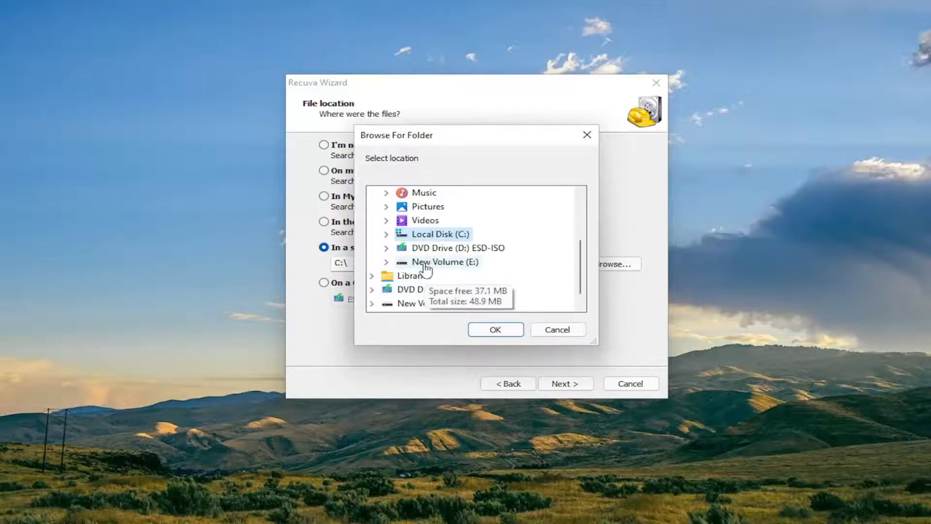
{"action": "left_click", "coordinate": [437, 268]}
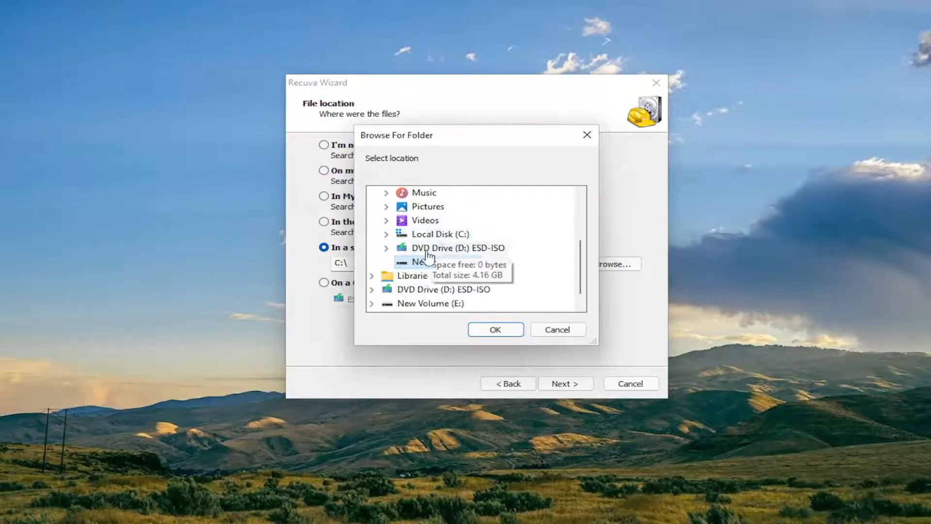
{"action": "left_click", "coordinate": [498, 332]}
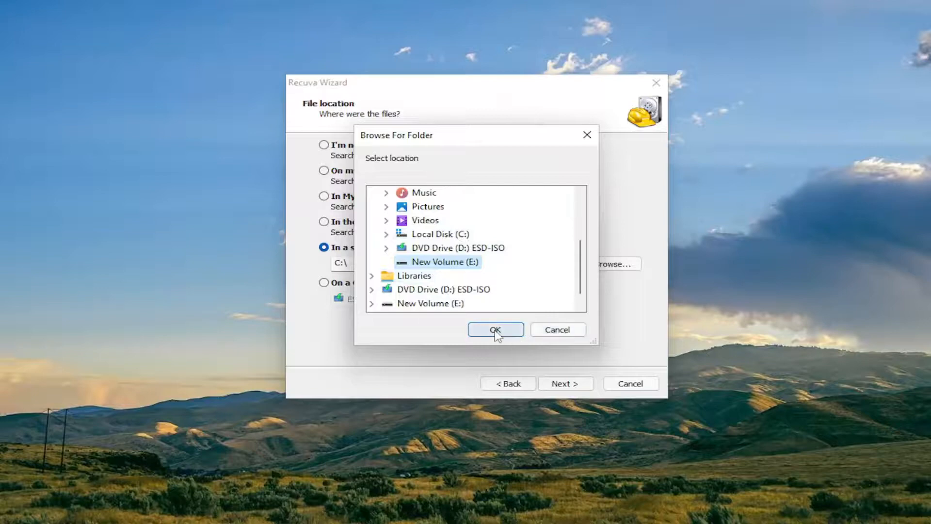
{"action": "left_click", "coordinate": [573, 390]}
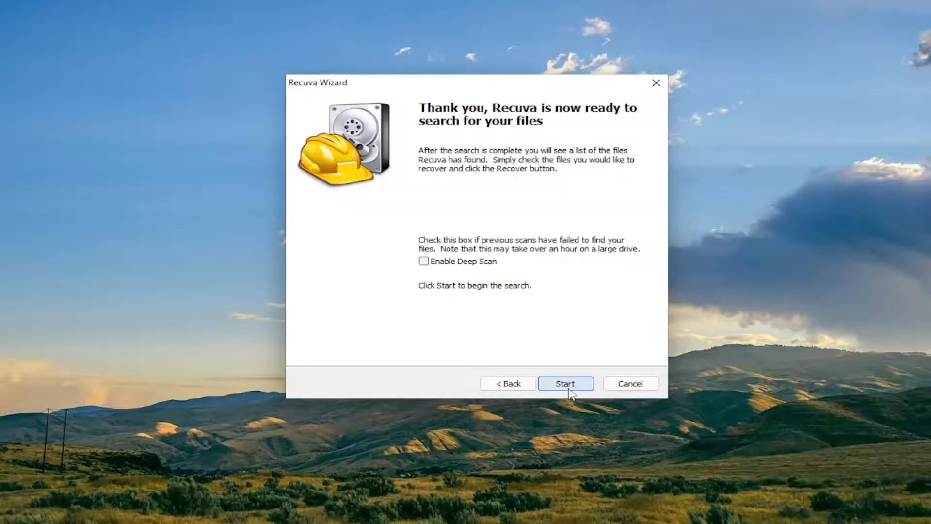
Step: Scan the E: drive for deleted files without Deep Scan, rescan it with Deep Scan enabled, and close Recuva
{"action": "left_click", "coordinate": [568, 390]}
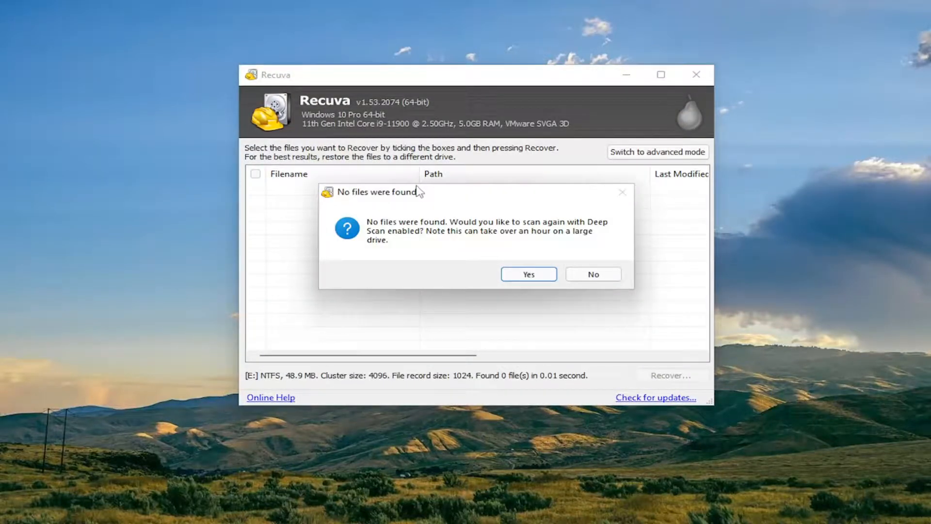
{"action": "left_click_drag", "start_coordinate": [413, 194], "coordinate": [407, 213]}
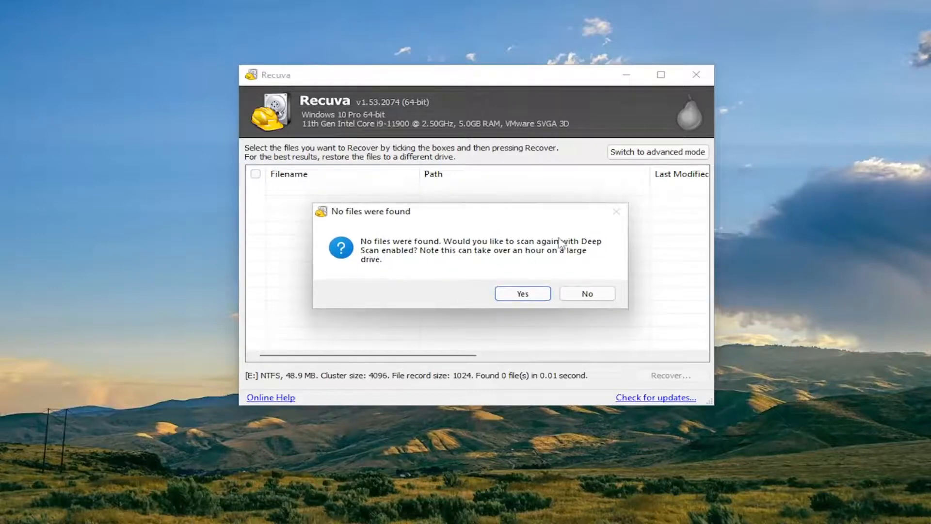
{"action": "left_click", "coordinate": [507, 291]}
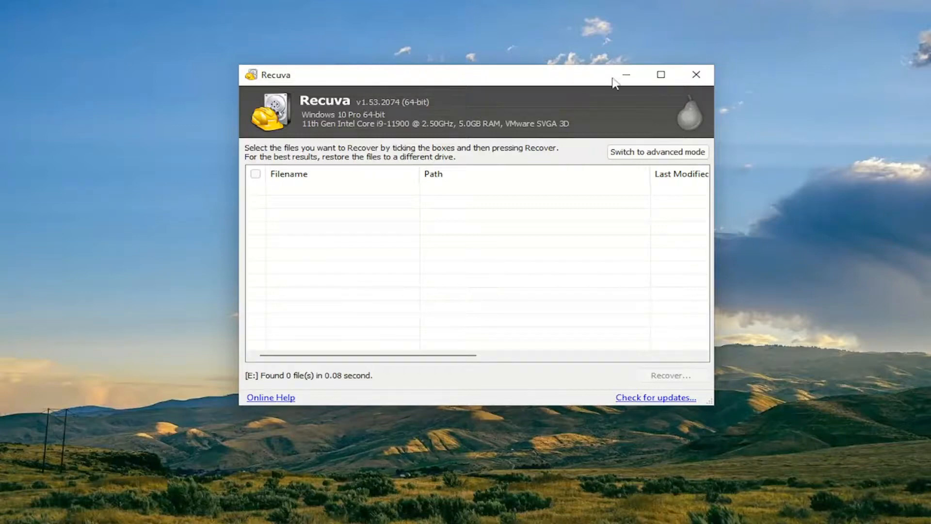
{"action": "left_click", "coordinate": [698, 74]}
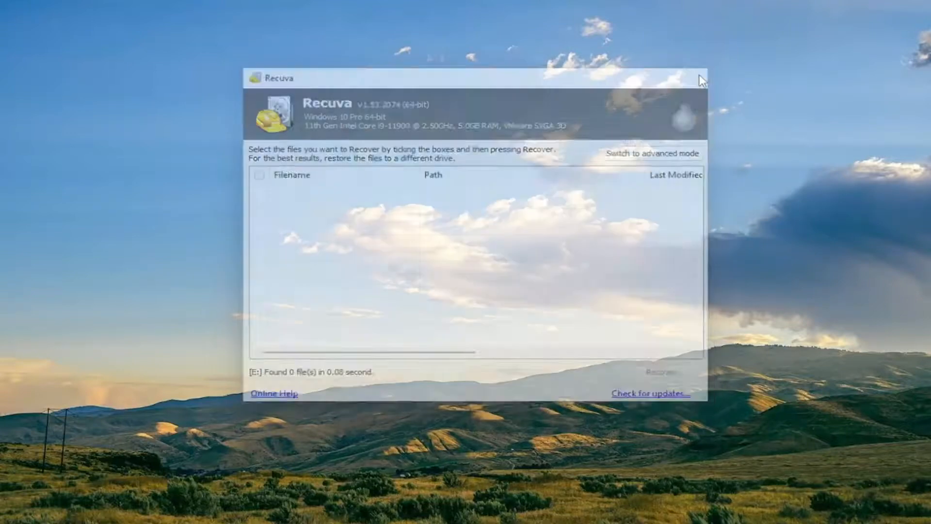